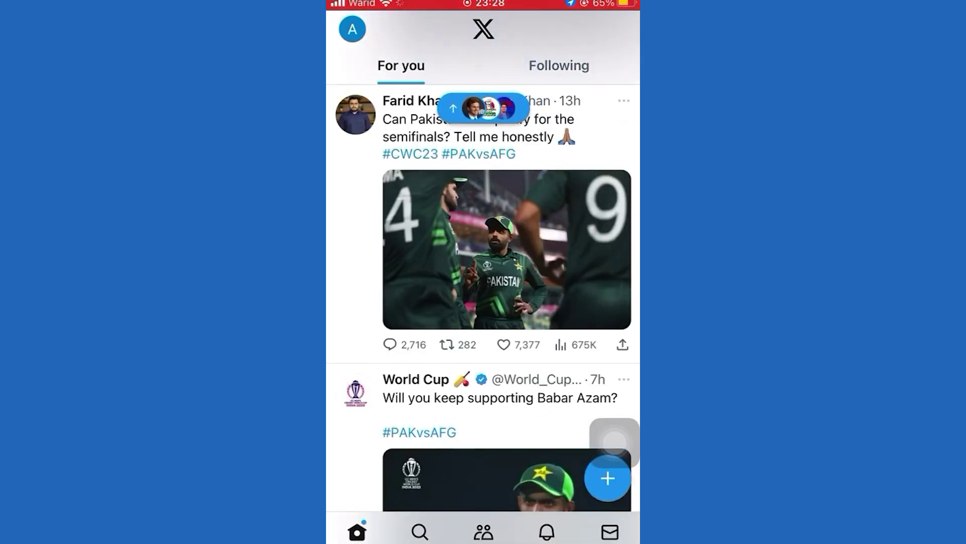
Go from the profile avatar menu through Settings and Support to Settings and privacy
click(352, 29)
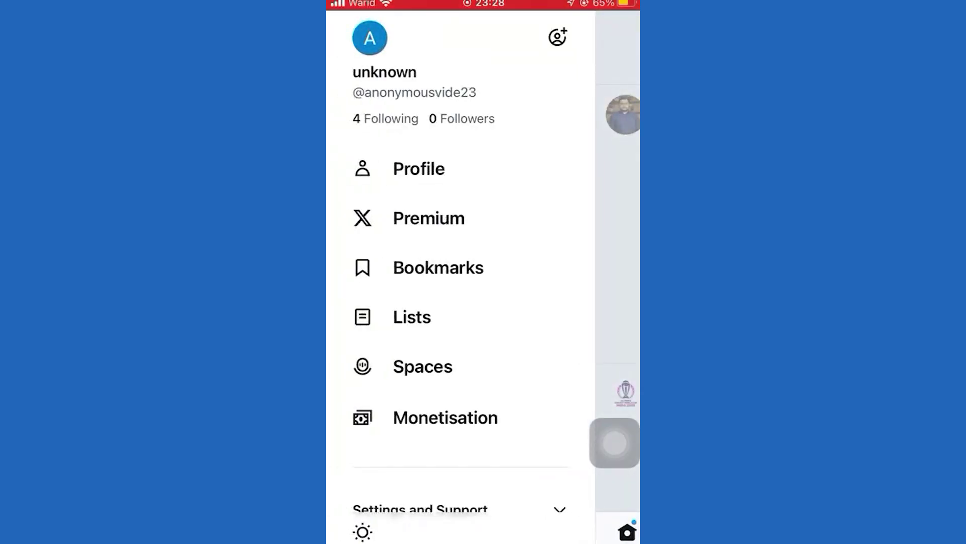
scroll(460, 317, down, 1)
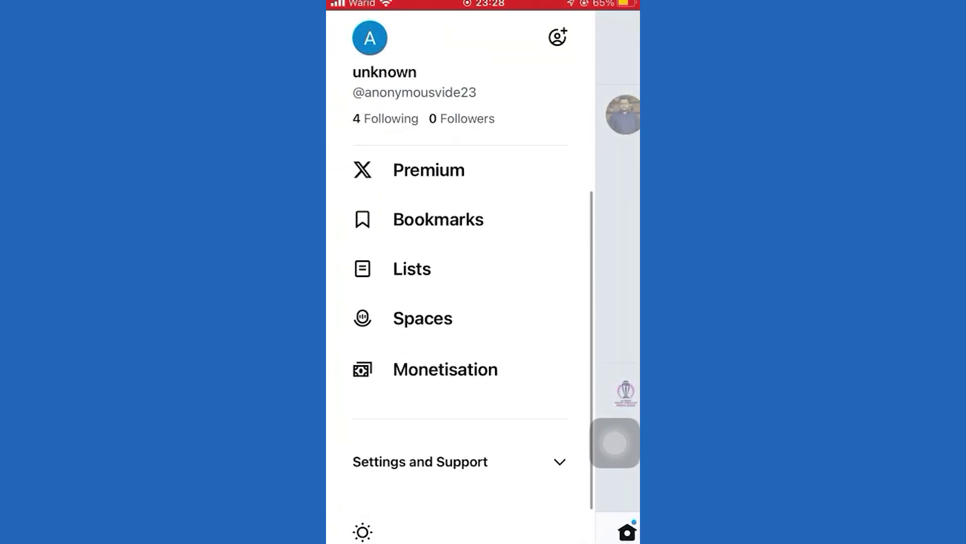
click(461, 480)
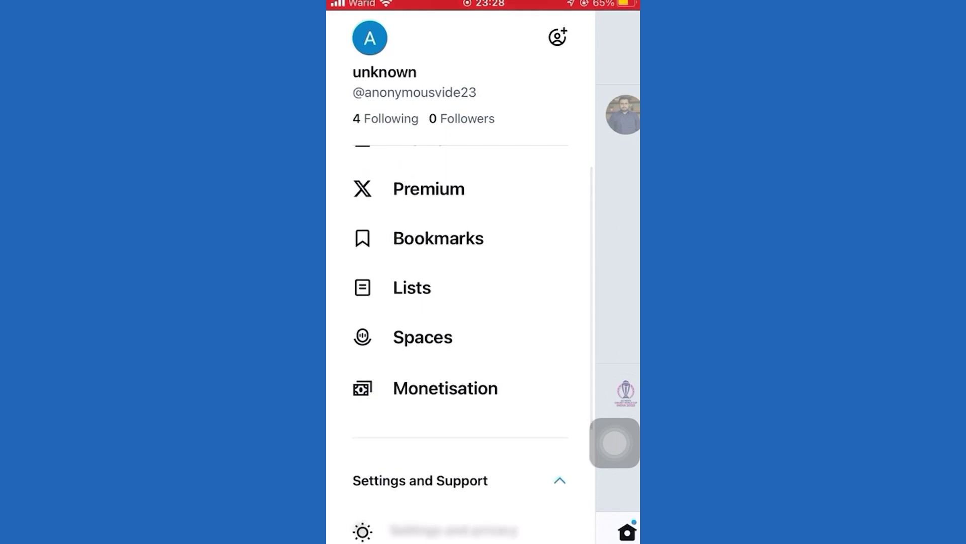
scroll(460, 317, down, 2)
click(461, 378)
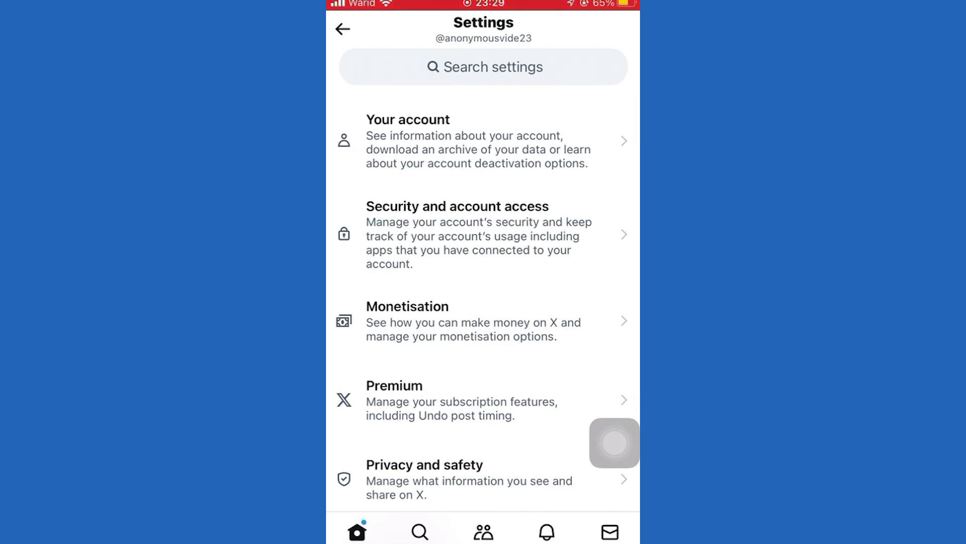
scroll(484, 318, down, 5)
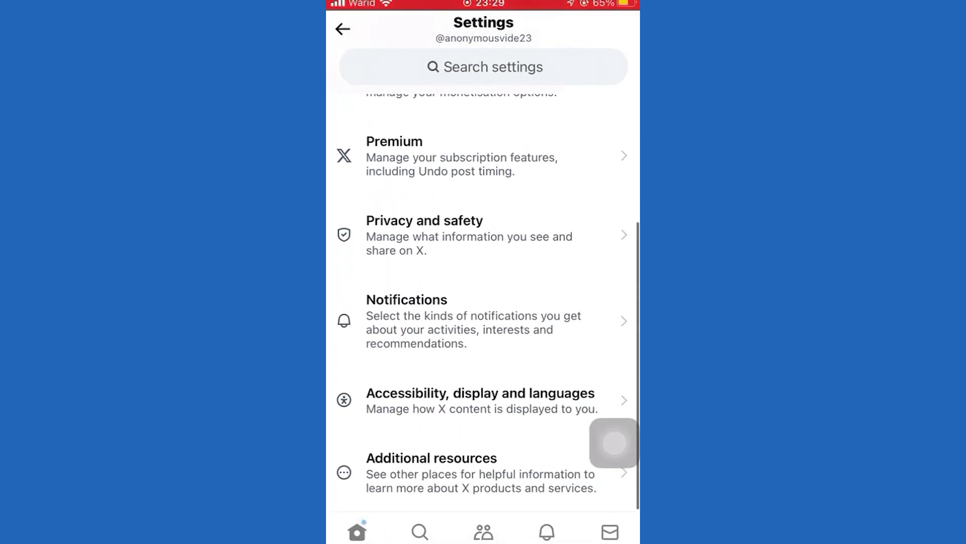
Open Languages under Accessibility, display and languages
click(480, 390)
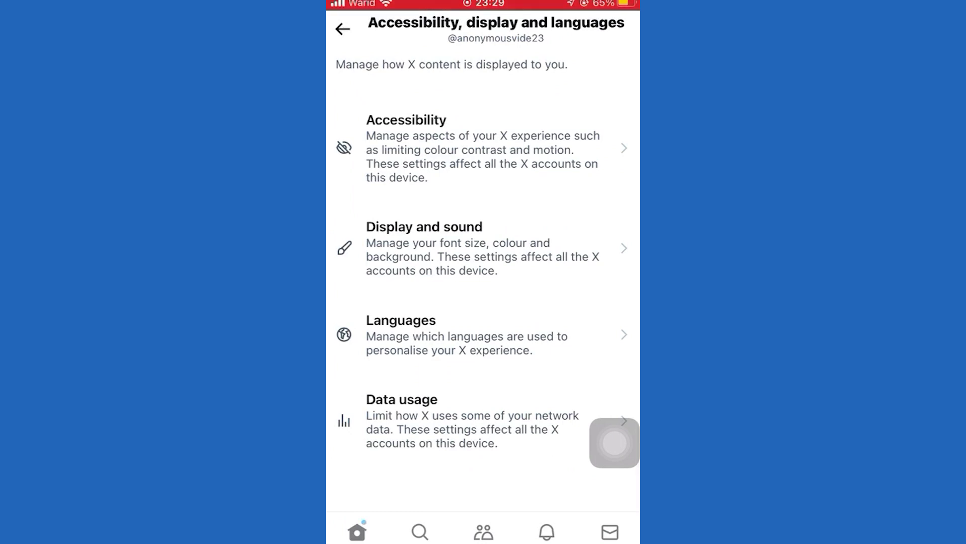
click(469, 334)
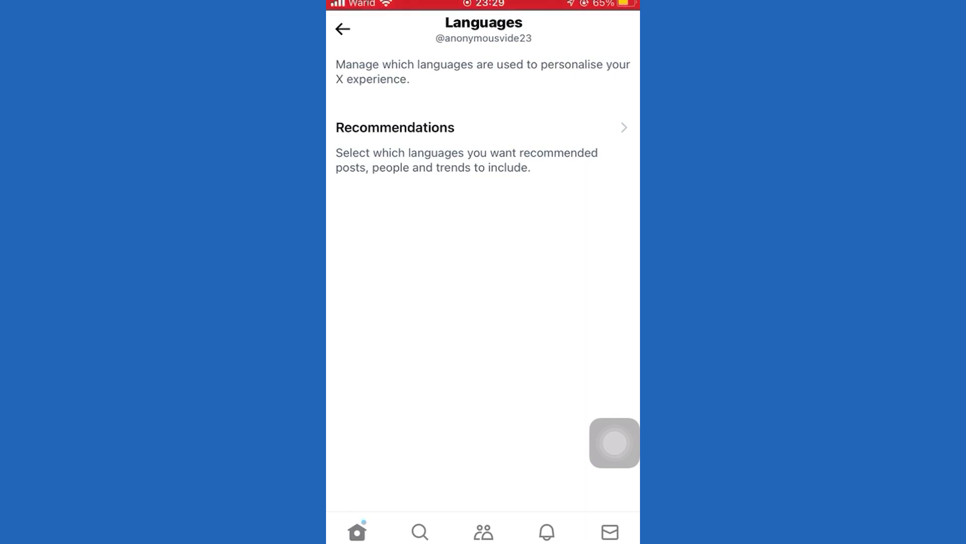
Open language Recommendations and expand the list with Show more
click(468, 144)
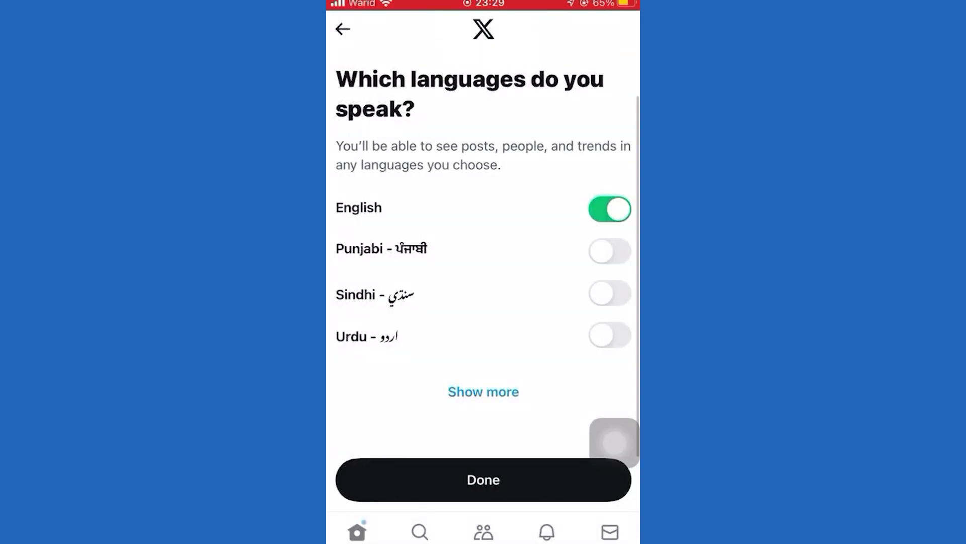
scroll(483, 265, down, 1)
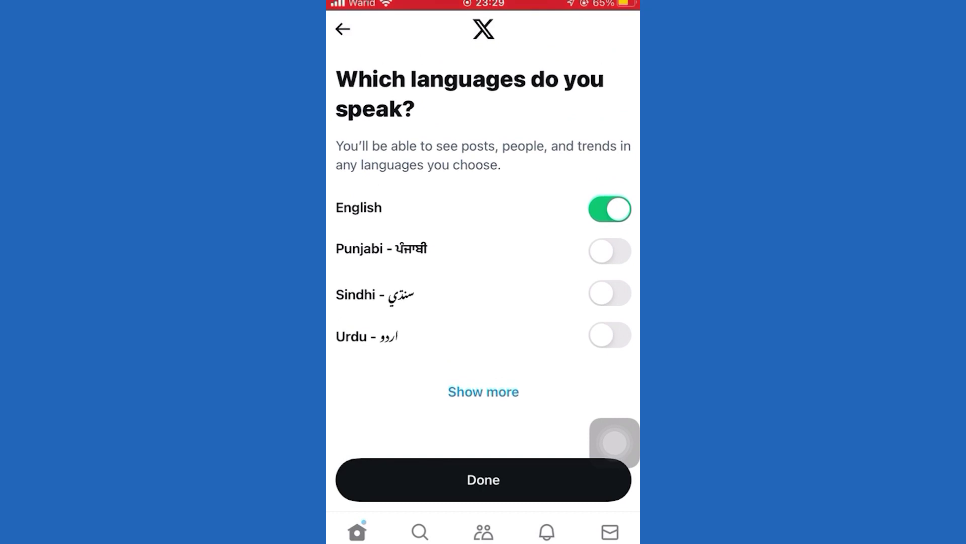
click(484, 391)
scroll(483, 302, down, 5)
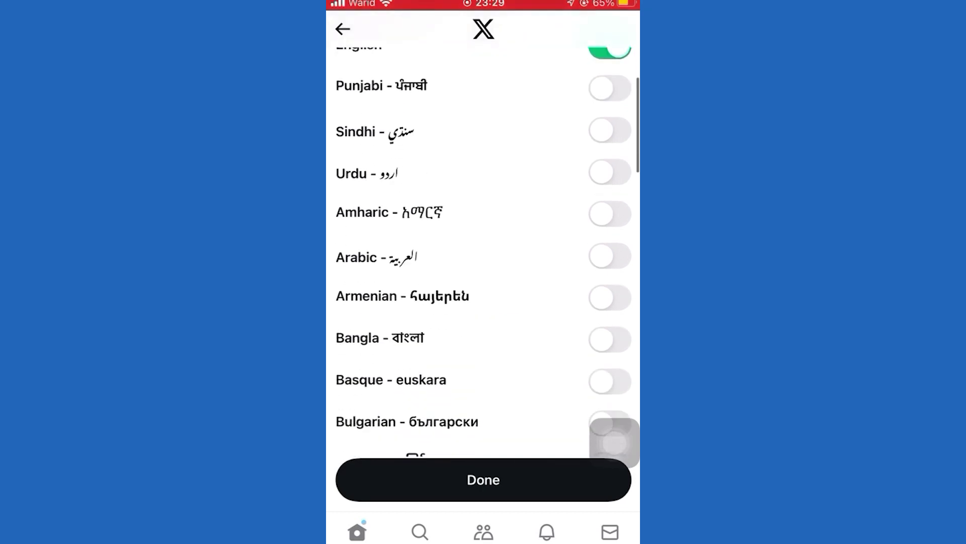
scroll(484, 264, down, 5)
scroll(484, 265, down, 3)
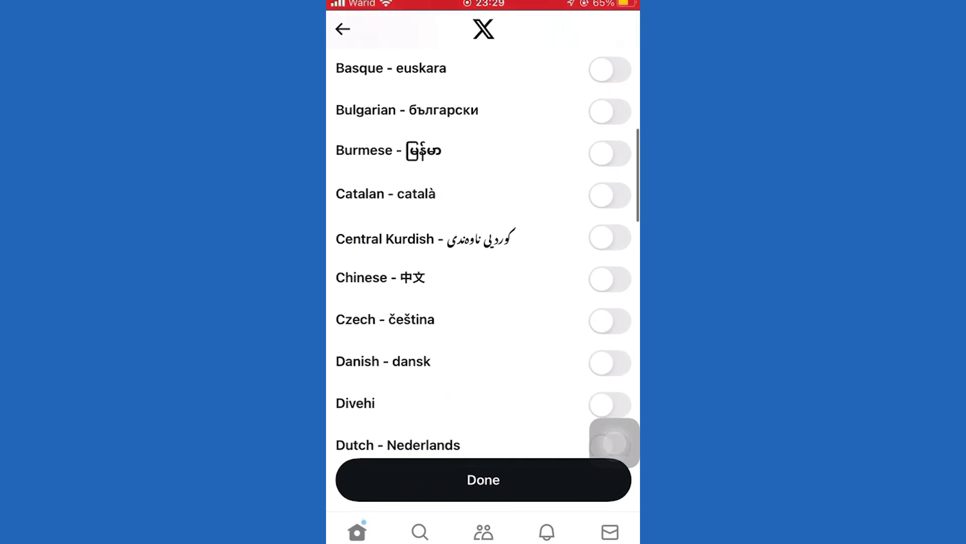
scroll(484, 264, down, 4)
scroll(483, 264, down, 3)
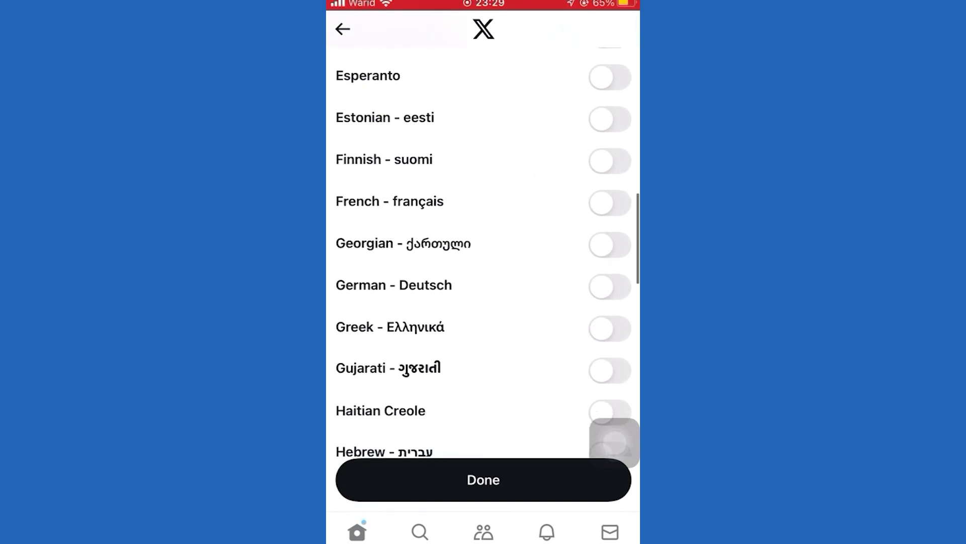
scroll(483, 264, down, 3)
scroll(483, 264, down, 4)
scroll(484, 265, down, 4)
scroll(484, 264, down, 4)
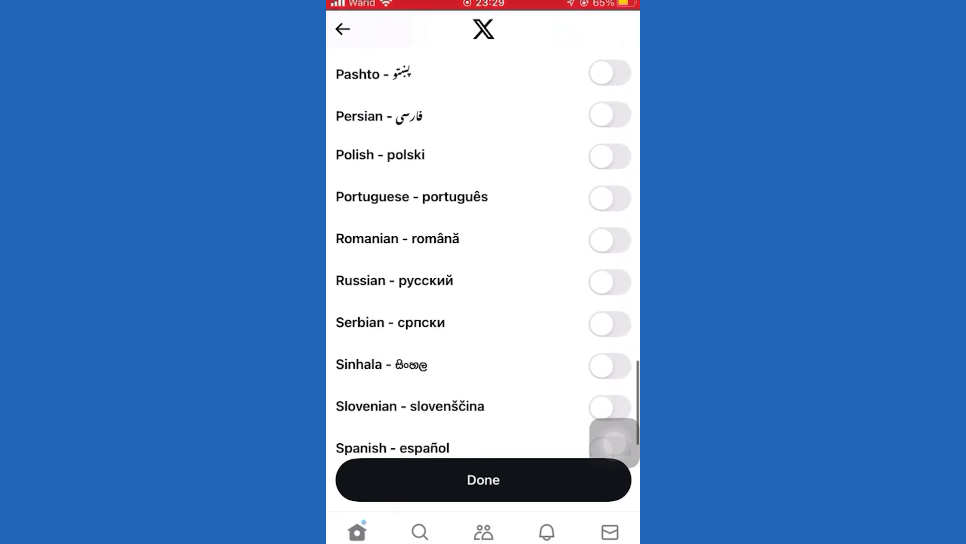
scroll(483, 264, down, 3)
scroll(483, 265, down, 5)
scroll(483, 265, down, 1)
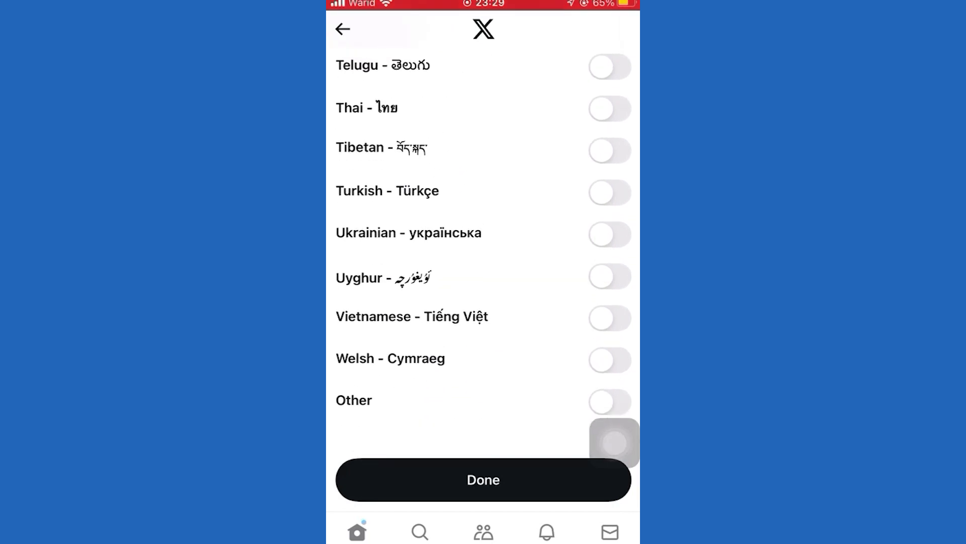
scroll(483, 264, up, 4)
scroll(483, 265, up, 1)
scroll(483, 264, up, 4)
scroll(484, 264, up, 2)
scroll(484, 264, up, 1)
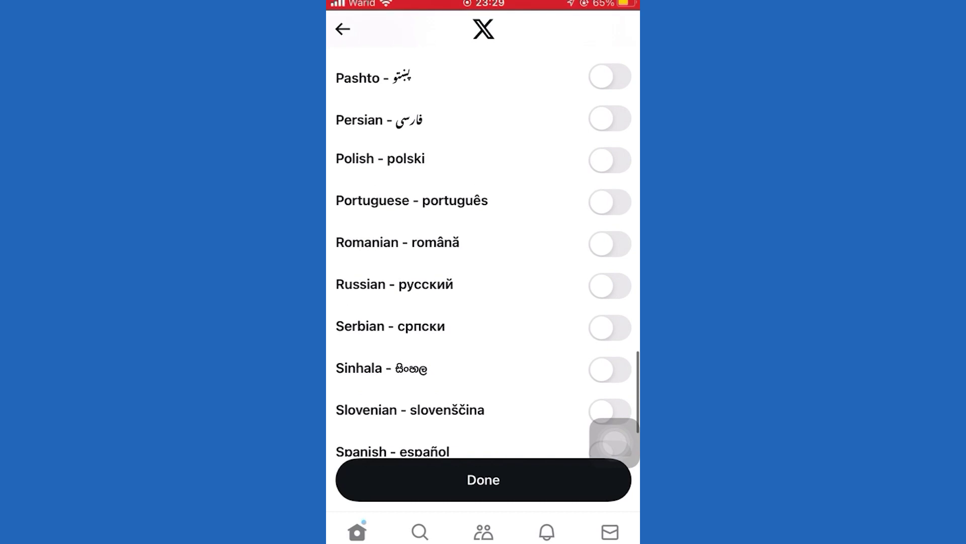
scroll(483, 264, up, 3)
scroll(484, 264, up, 3)
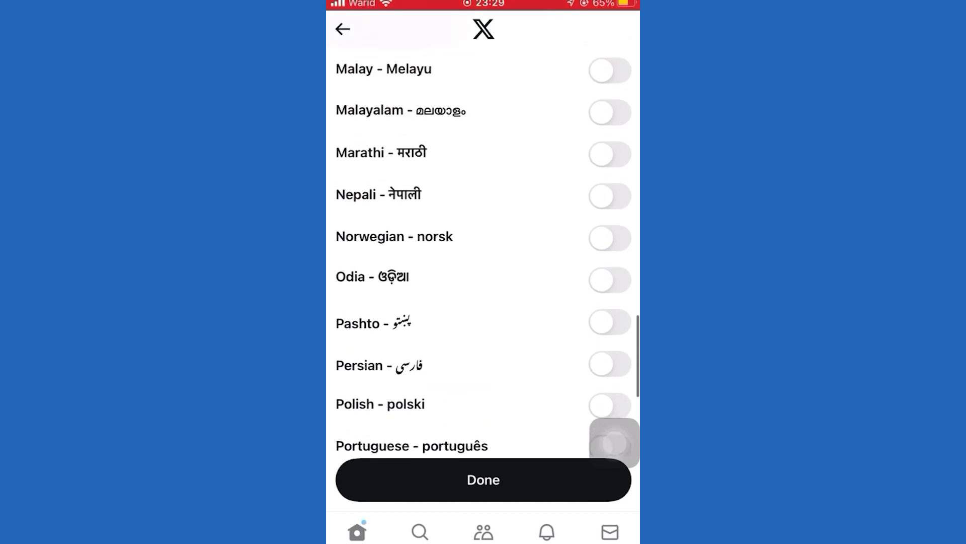
scroll(484, 264, up, 2)
scroll(483, 264, up, 2)
scroll(484, 264, up, 3)
scroll(483, 264, up, 1)
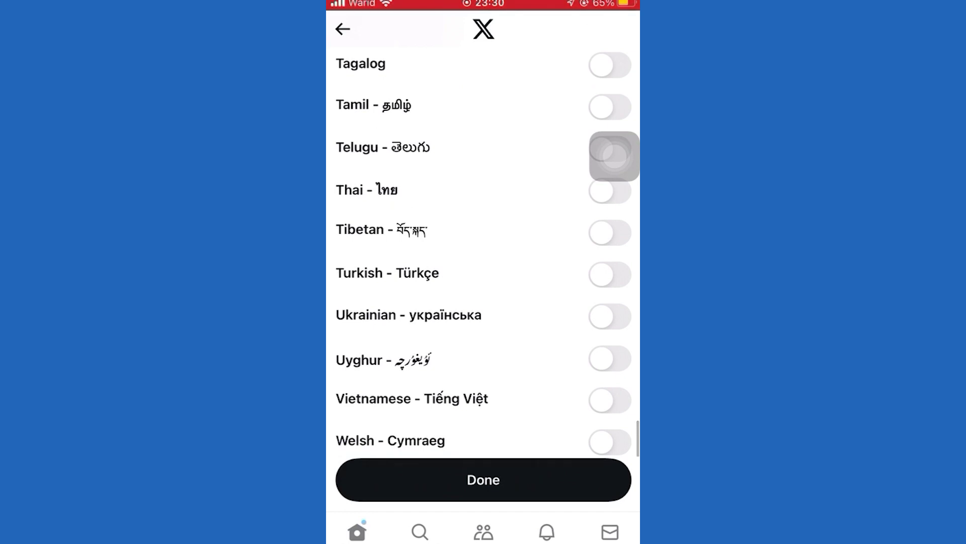
Switch on Turkish - Türkçe and confirm the selection with Done
click(611, 274)
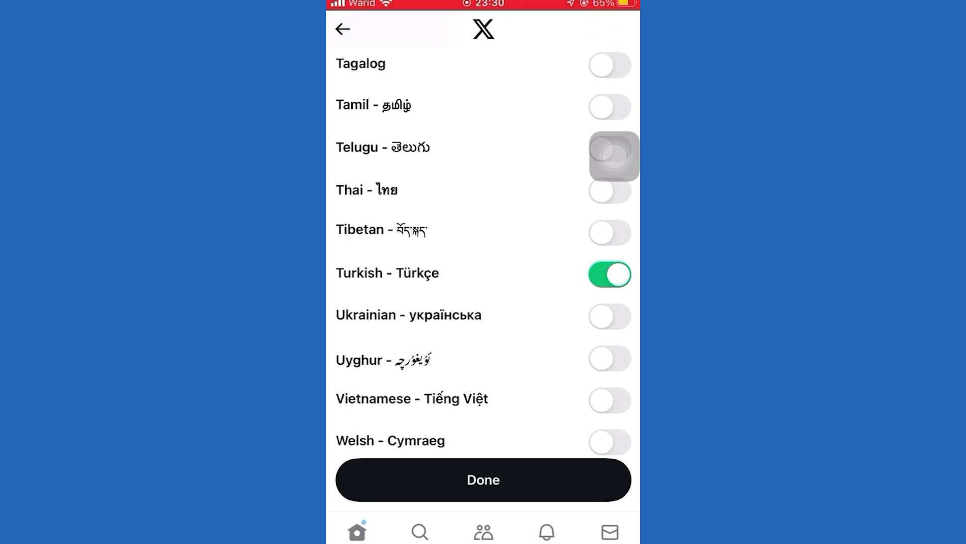
click(484, 480)
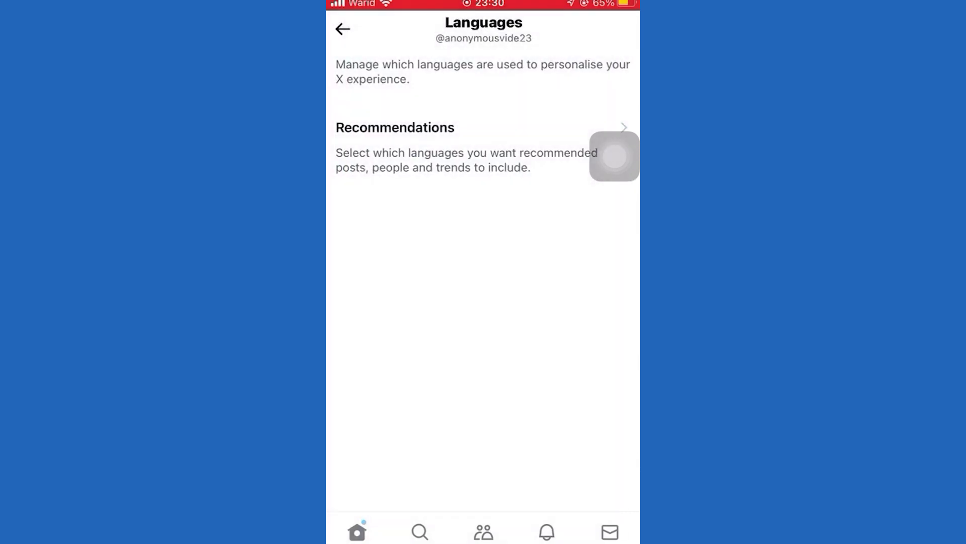